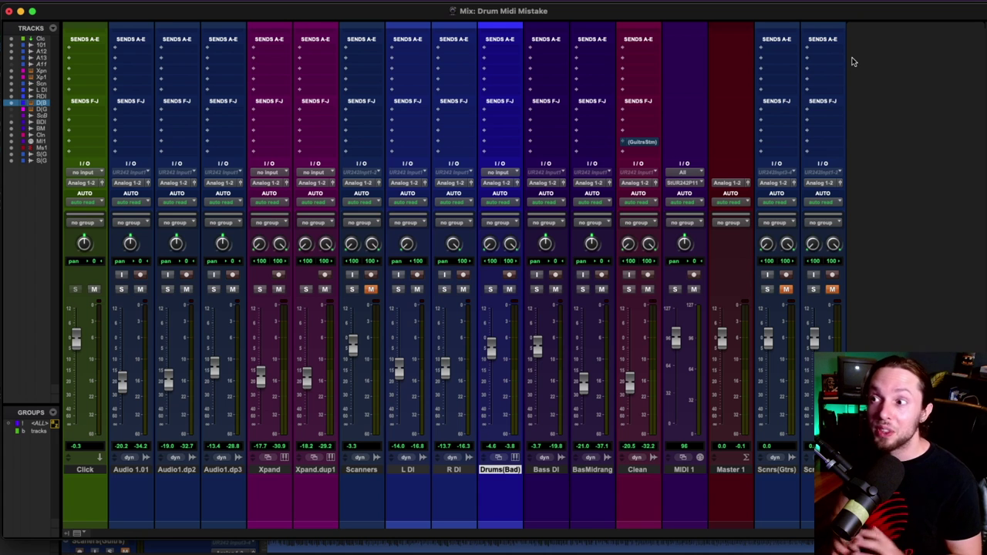
Start playback and check the EZdrummer 2 drum kit on Drums (Bad) from the mixer.
key("super+equal")
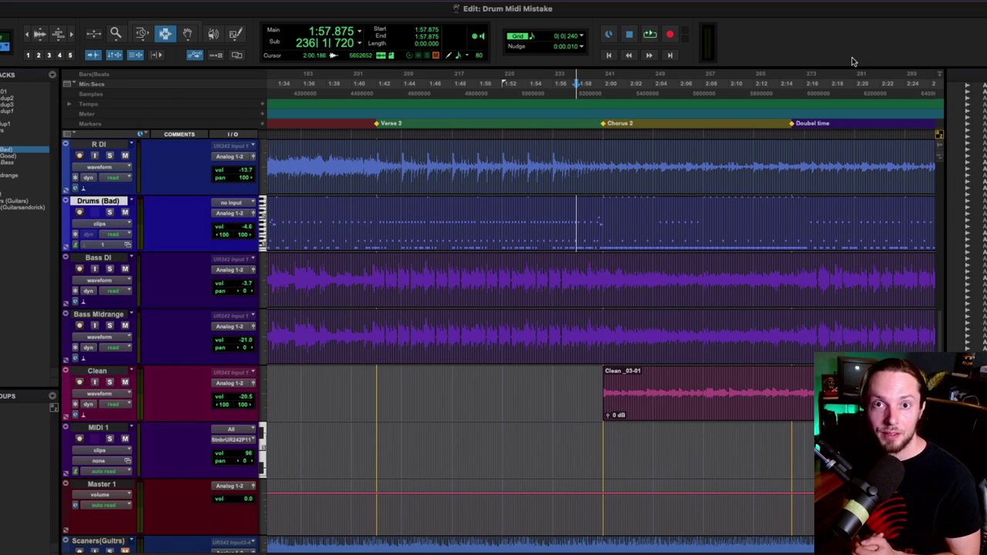
key("space")
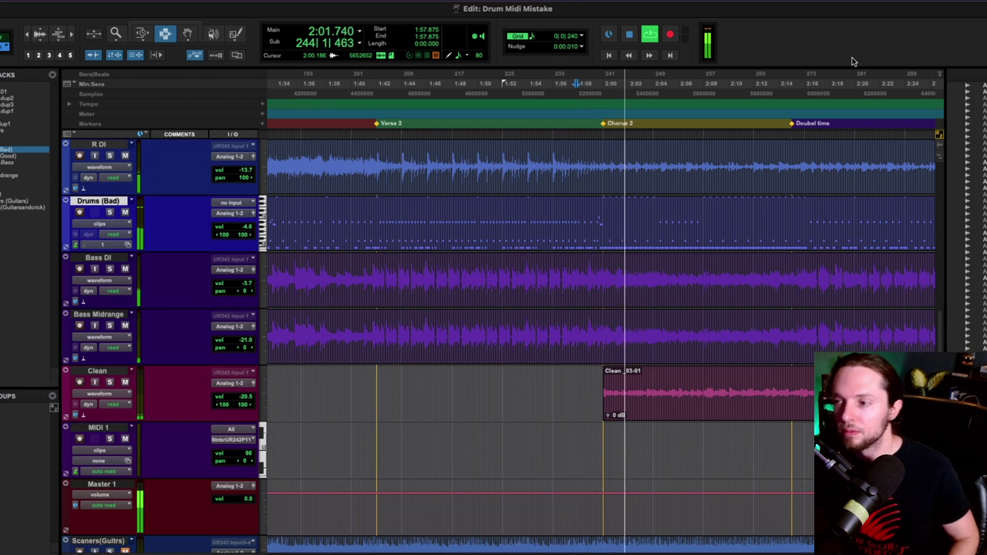
key("super+equal")
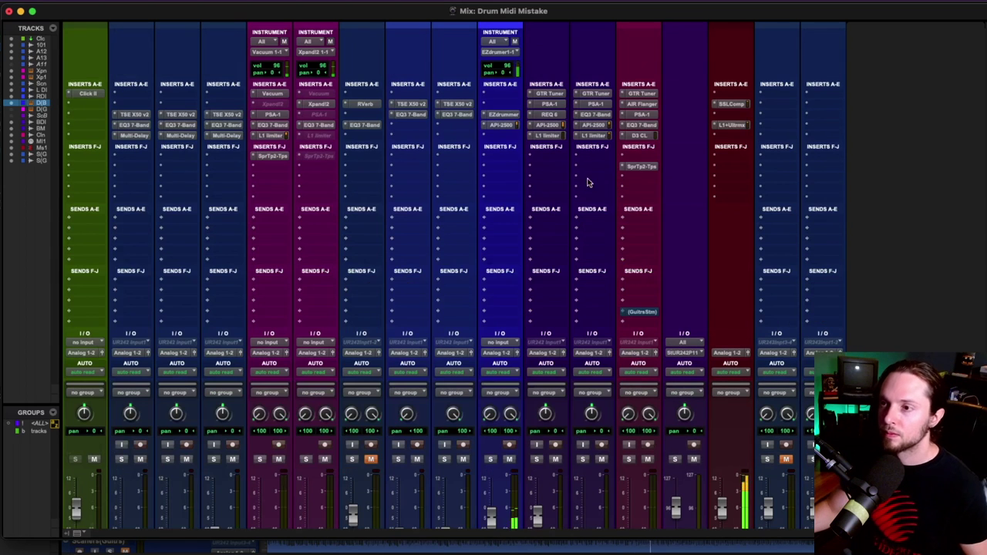
left_click(503, 115)
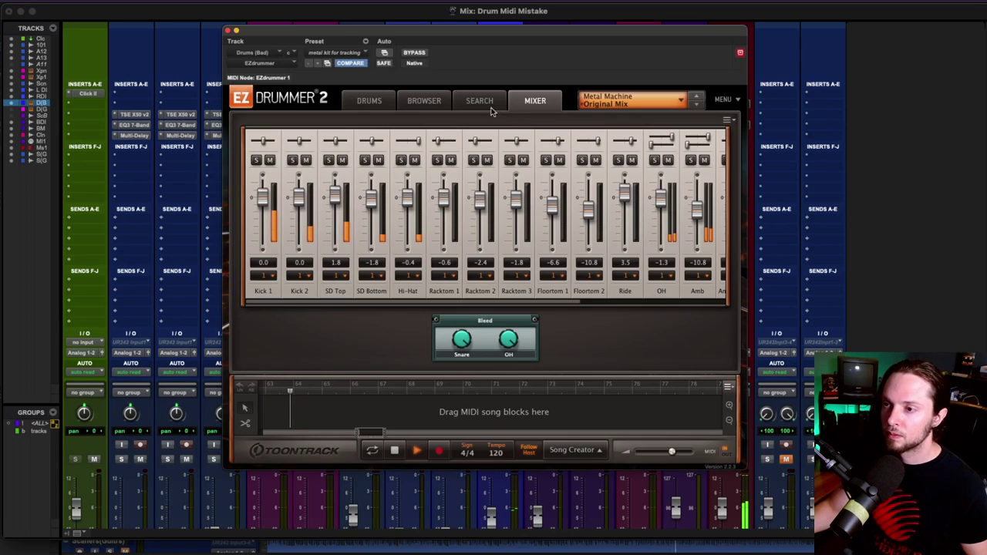
left_click(371, 101)
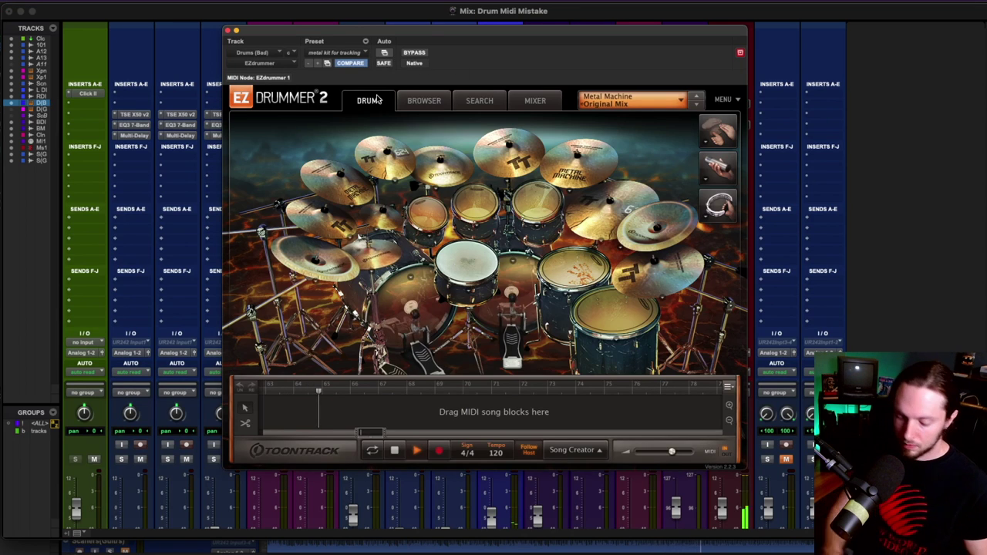
key("super+w")
Follow playback on the edit timeline with zooming and scrolling, then return to the mixer.
key("super+equal")
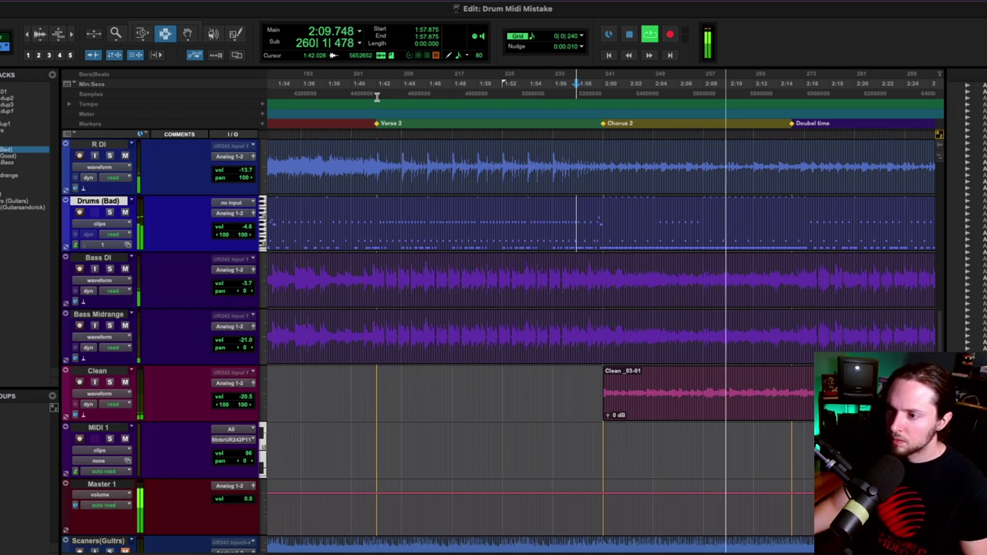
key("super+bracketleft")
key("super+bracketright")
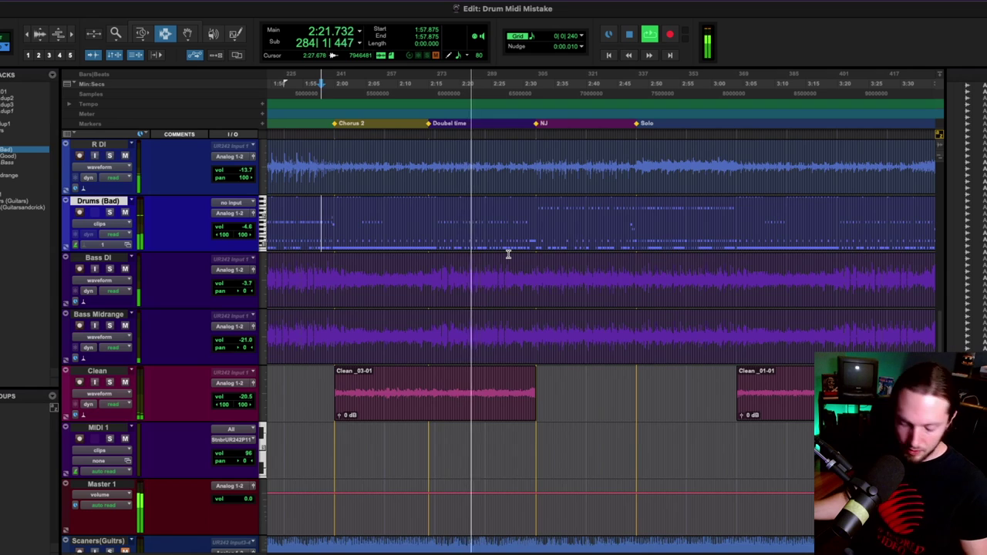
key("super+bracketright")
scroll(508, 254, "right", 10)
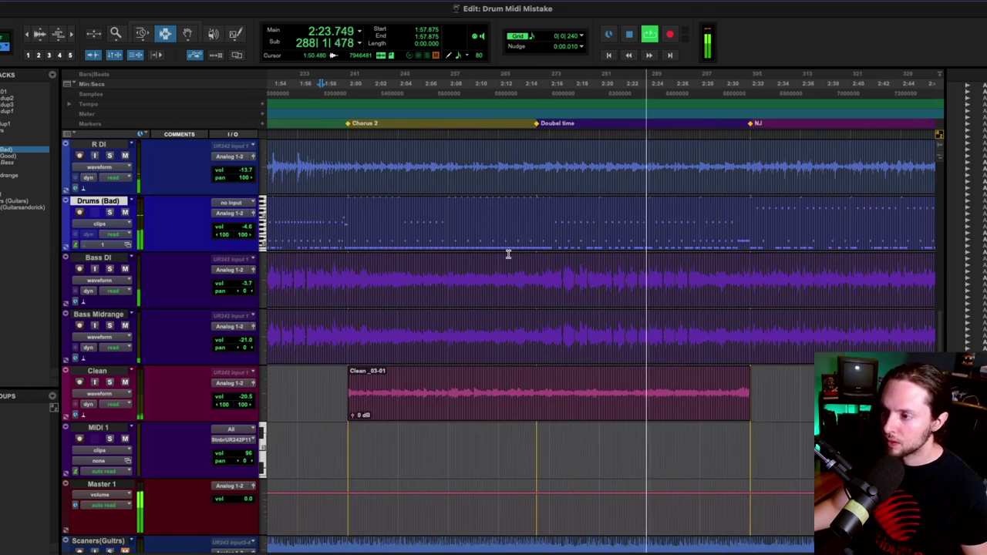
key("super+bracketright")
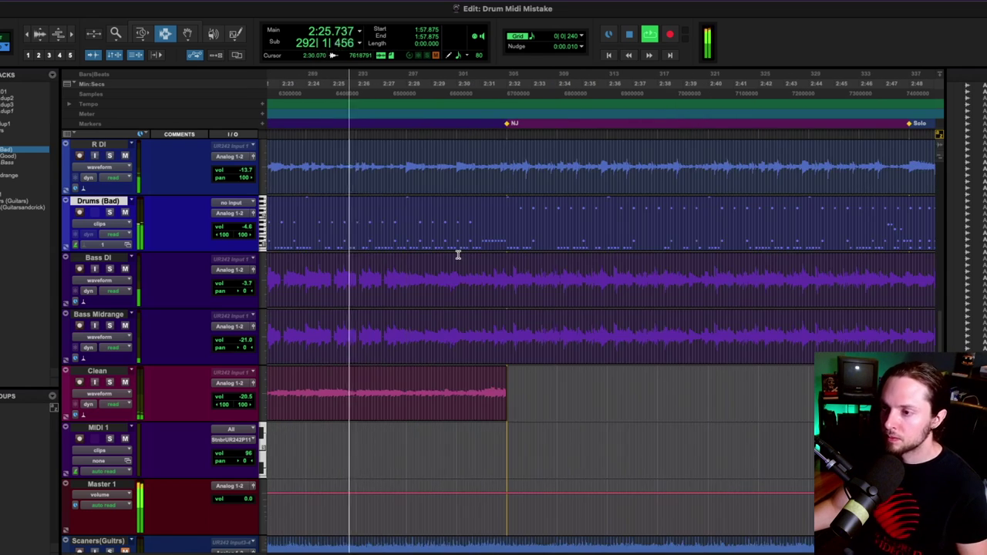
scroll(458, 255, "right", 3)
key("super+bracketleft")
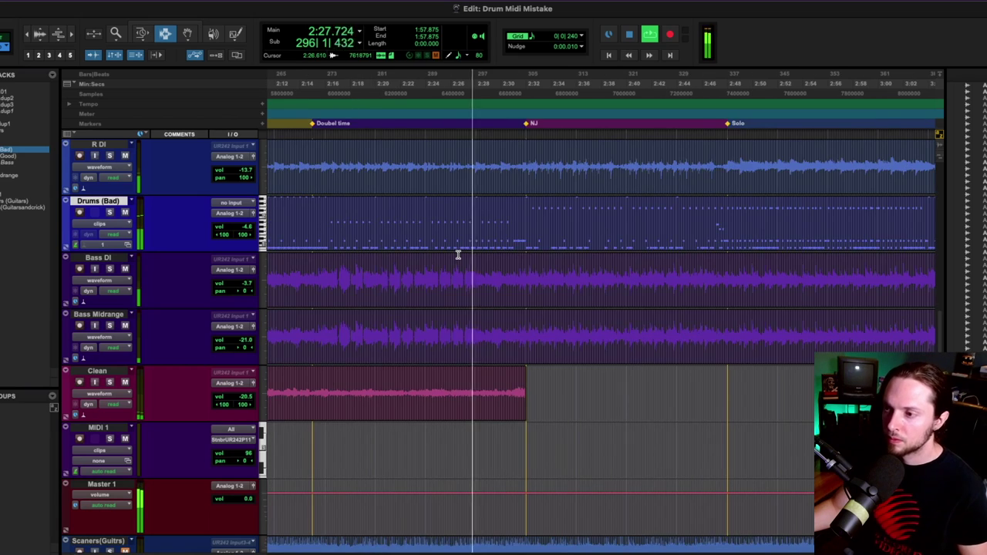
scroll(458, 254, "right", 2)
scroll(457, 255, "right", 3)
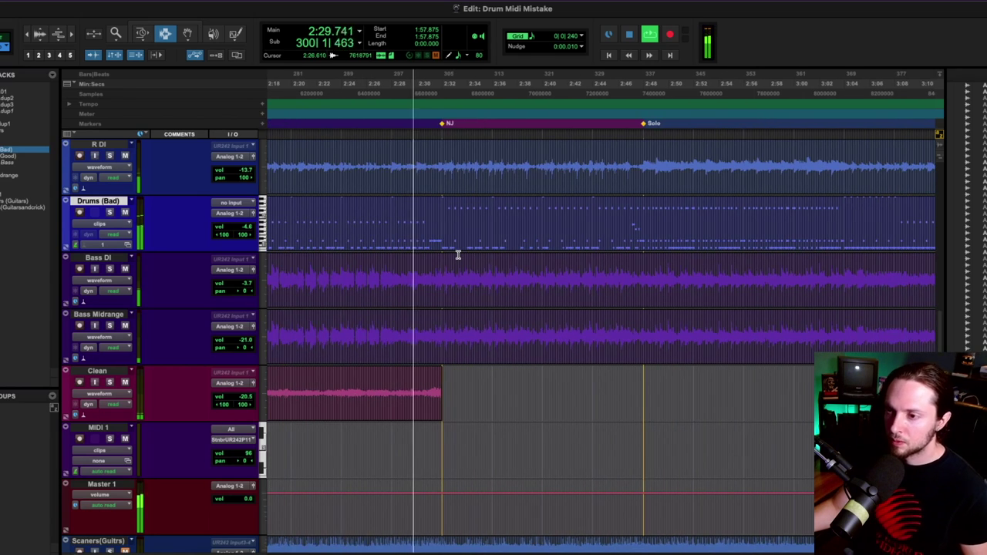
key("super+equal")
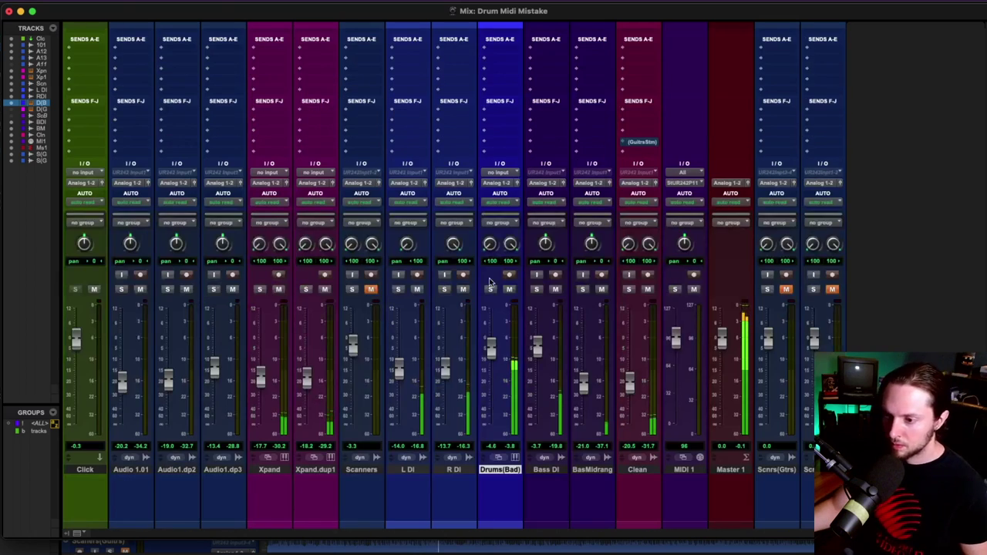
Browse the EZdrummer 2 Browser, Search and Mixer pages on Drums (Bad), then close it.
scroll(540, 255, "up", 5)
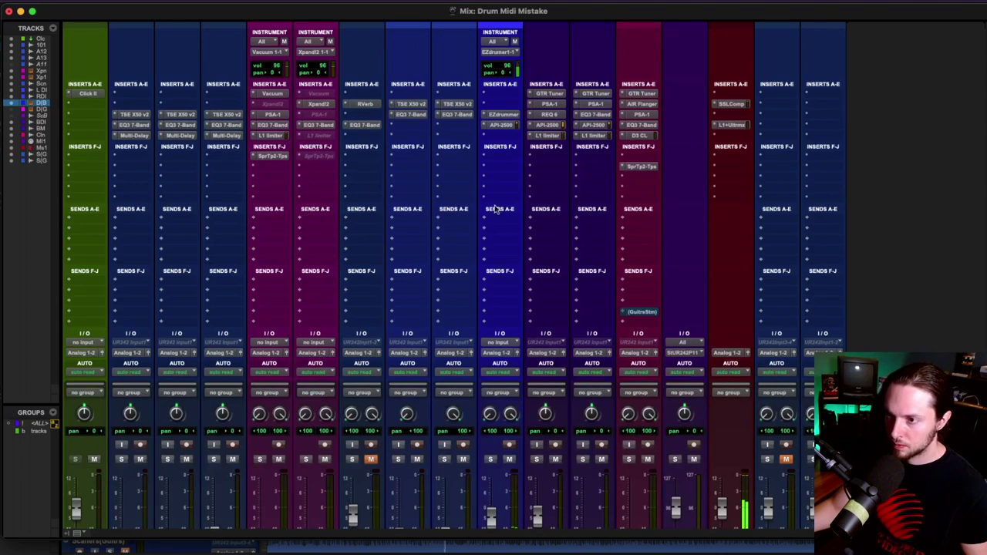
left_click(503, 115)
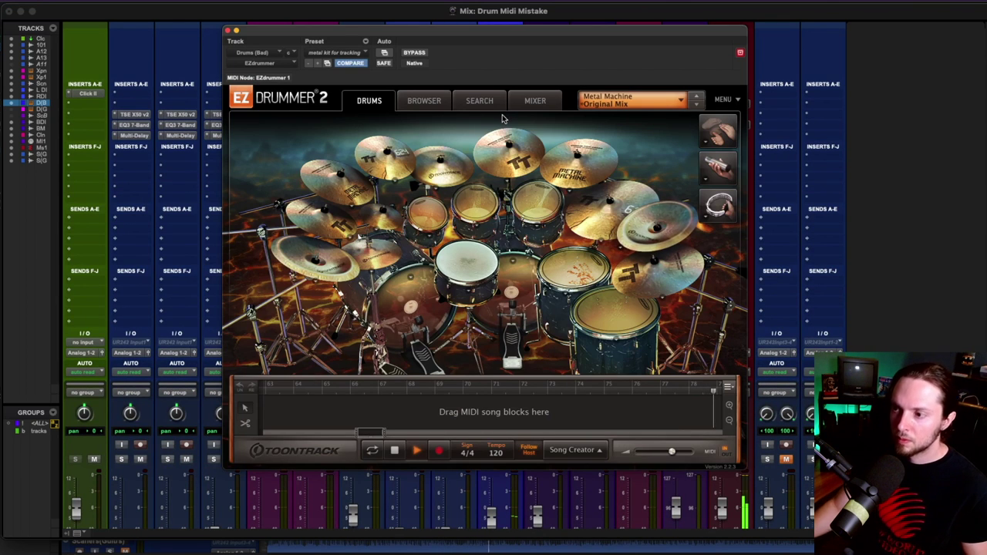
left_click(446, 103)
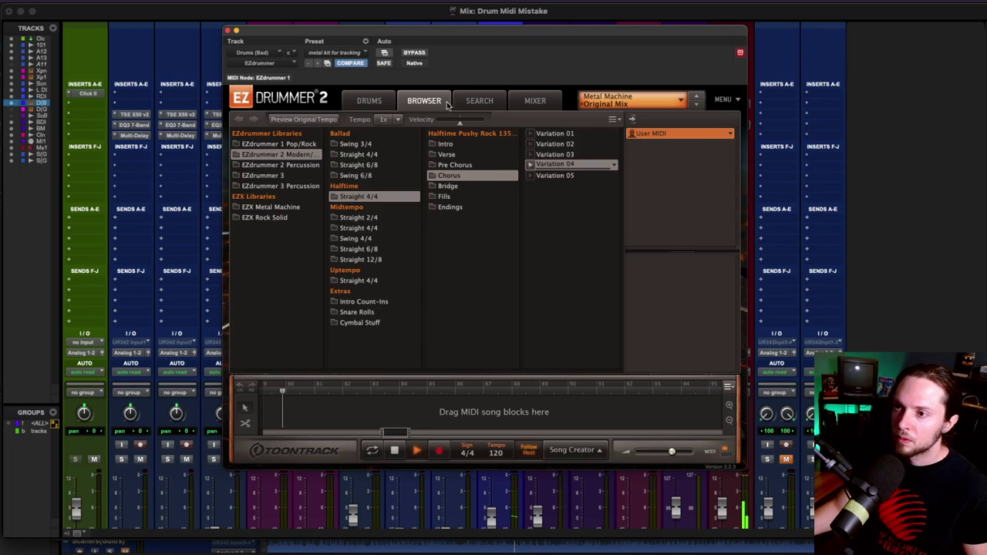
left_click(479, 100)
left_click(536, 101)
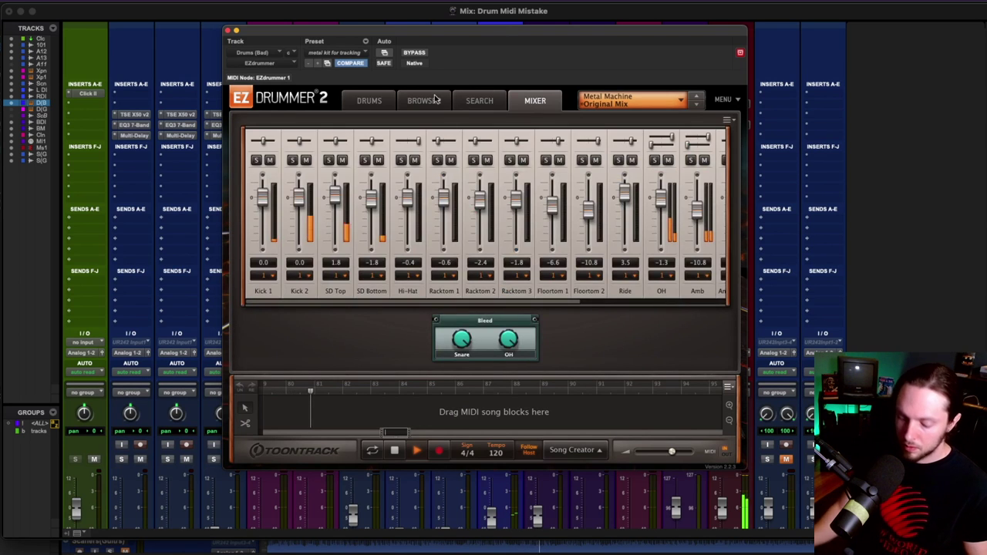
key("super+w")
Return to the zoomed-out edit timeline and stop playback.
key("super+equal")
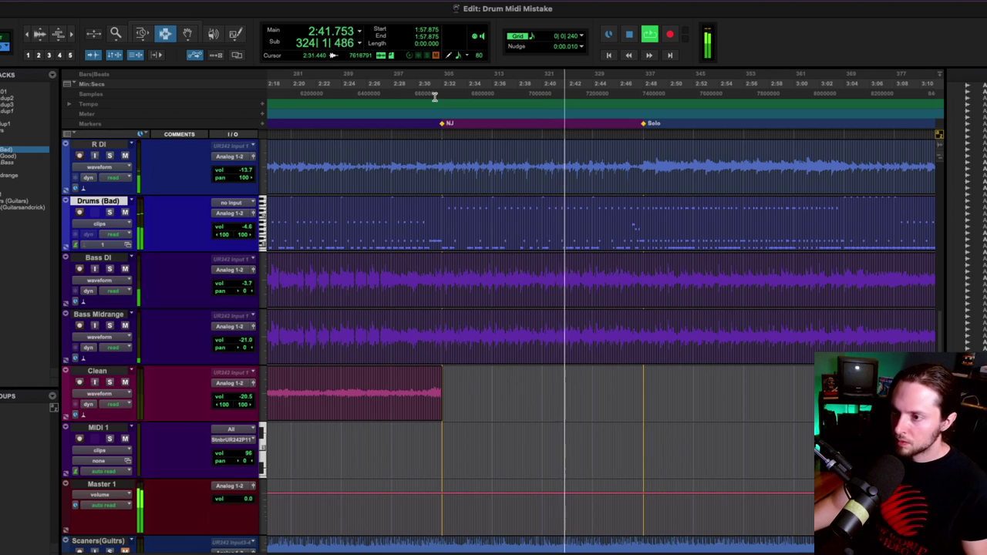
key("super+bracketleft")
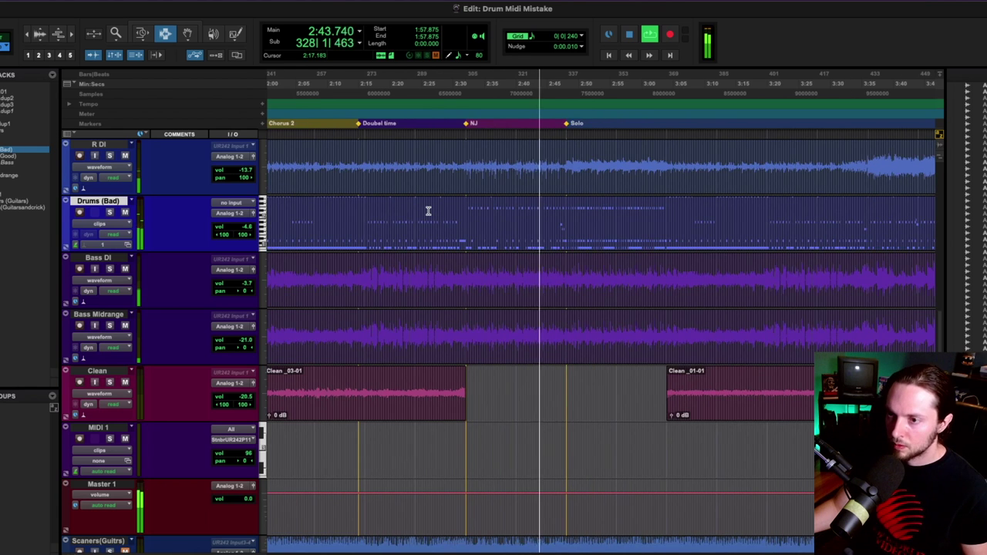
scroll(428, 211, "left", 2)
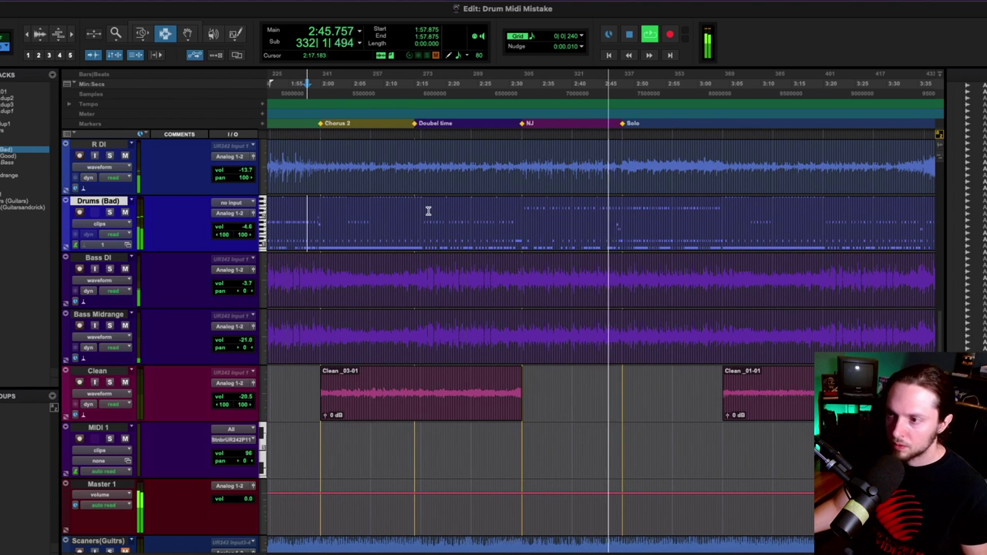
scroll(428, 210, "right", 3)
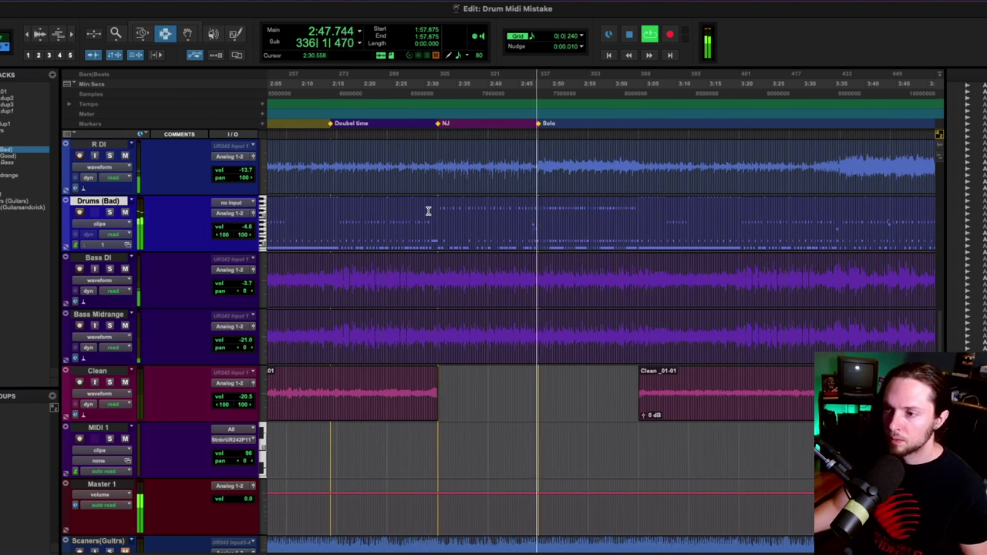
key("space")
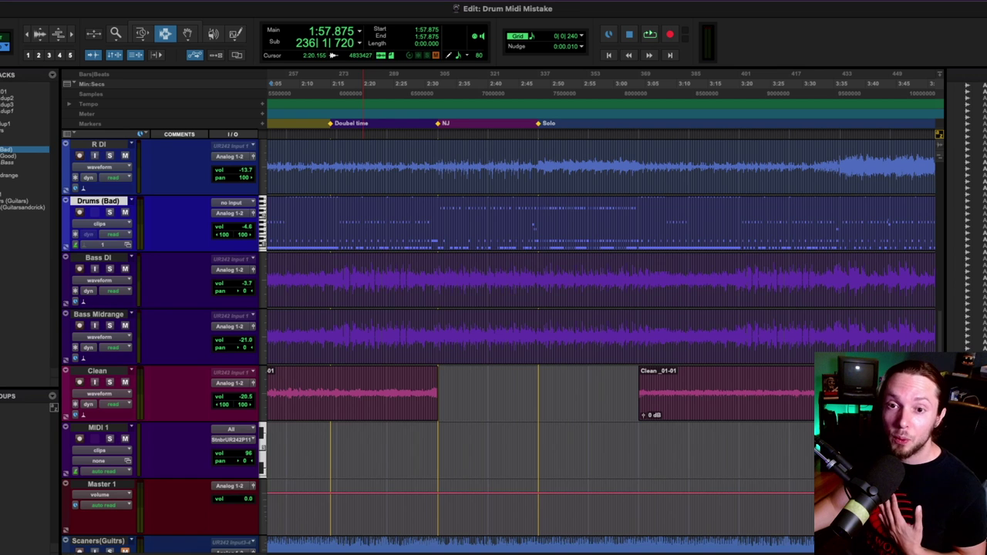
left_click(8, 155)
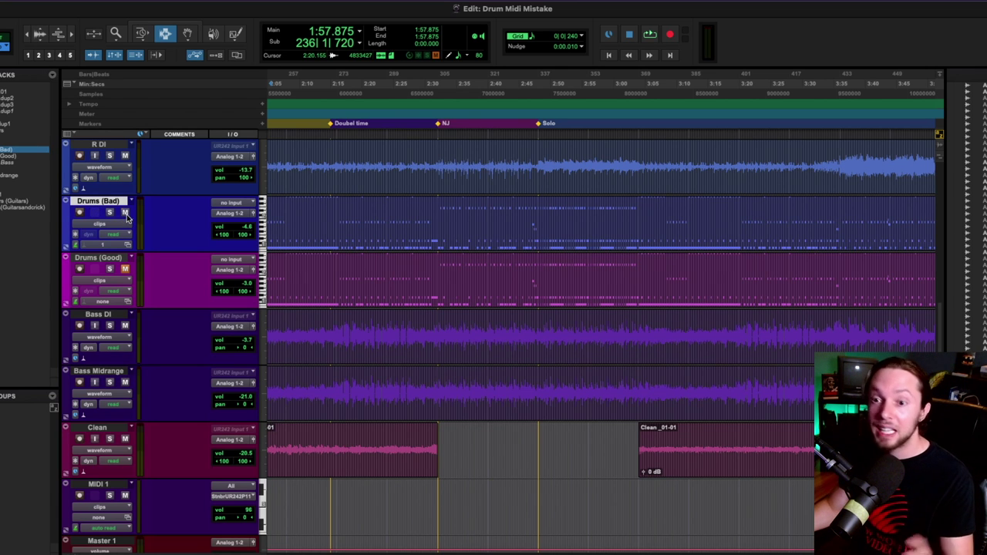
Mute the Drums (Bad) track so Drums (Good) is heard.
left_click(125, 213)
Unmute Drums (Good) at velocity 110, then switch to hearing Drums (Bad) at 127.
left_click(125, 269)
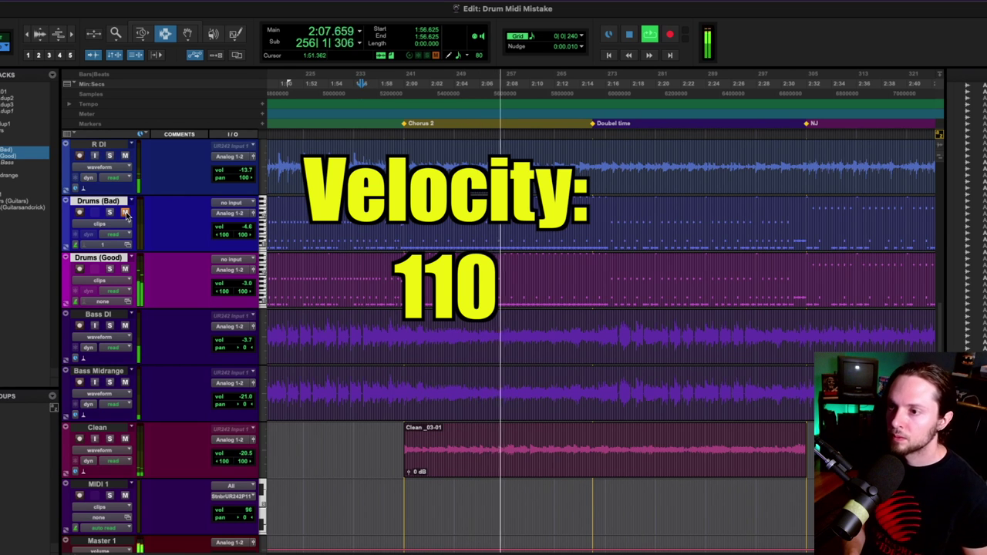
left_click(125, 213)
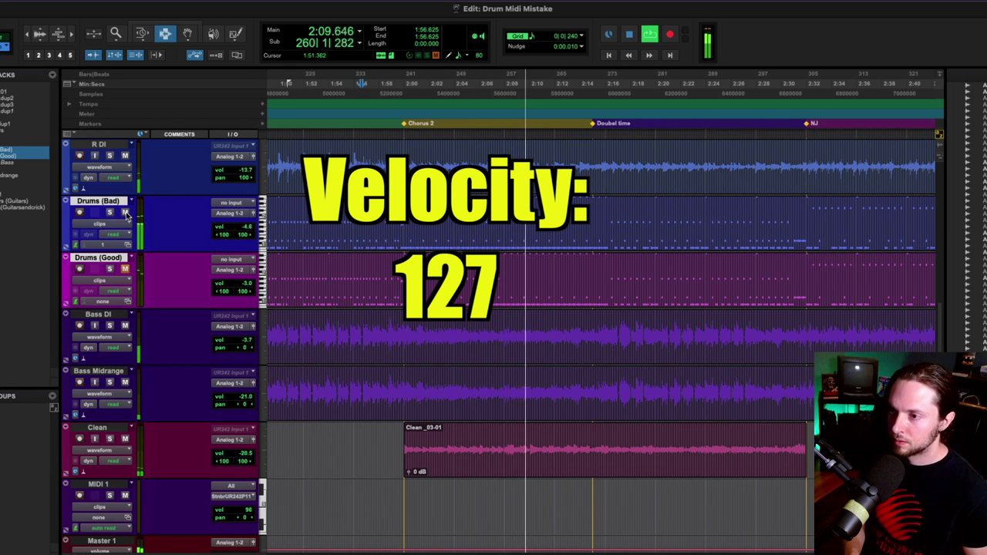
scroll(371, 229, "right", 3)
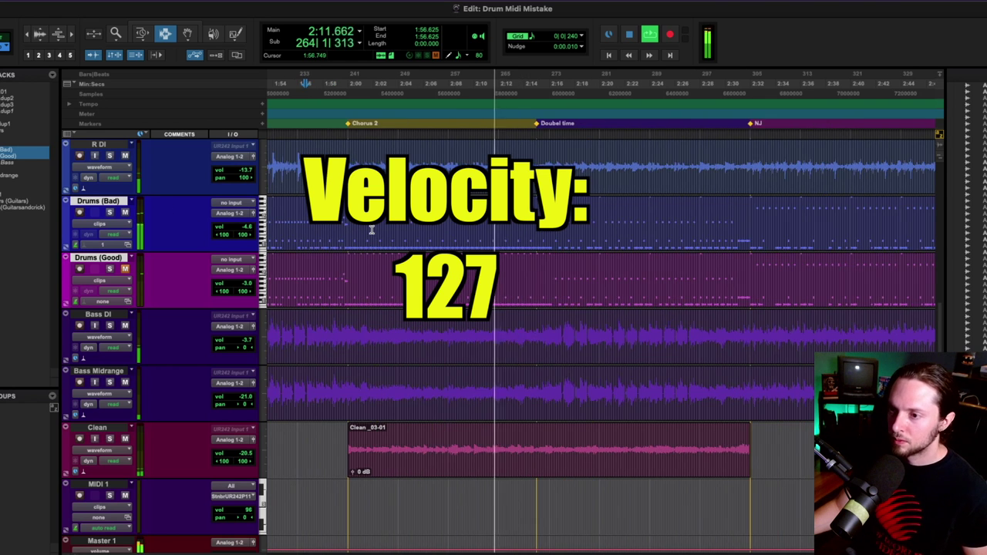
scroll(372, 229, "right", 5)
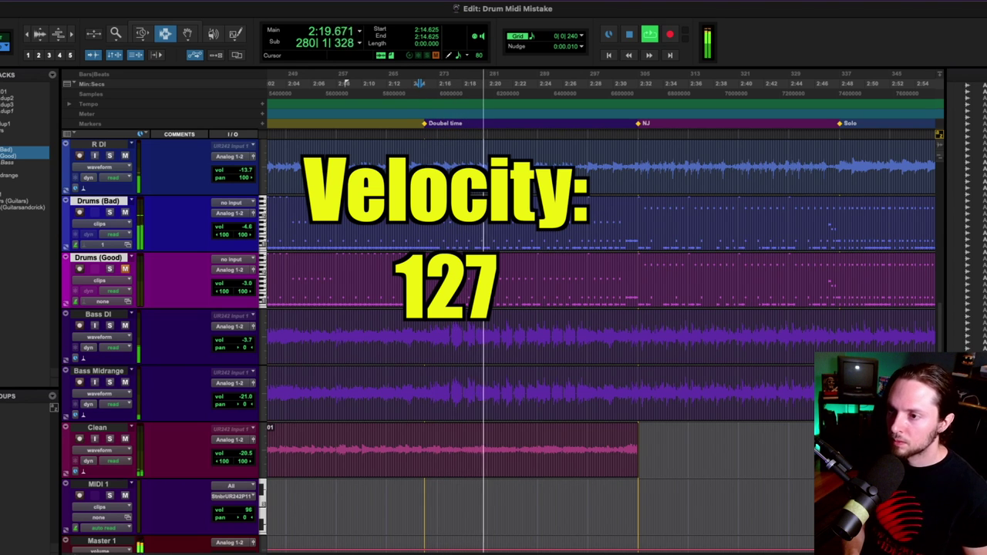
Switch back to Drums (Good), zoom out to the whole song, and stop playback.
key("shift+m")
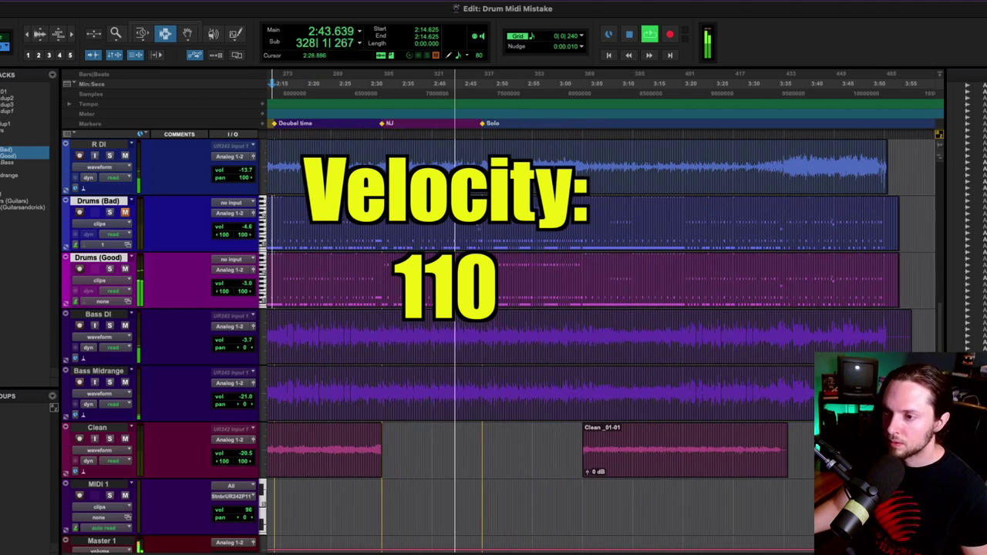
key("r")
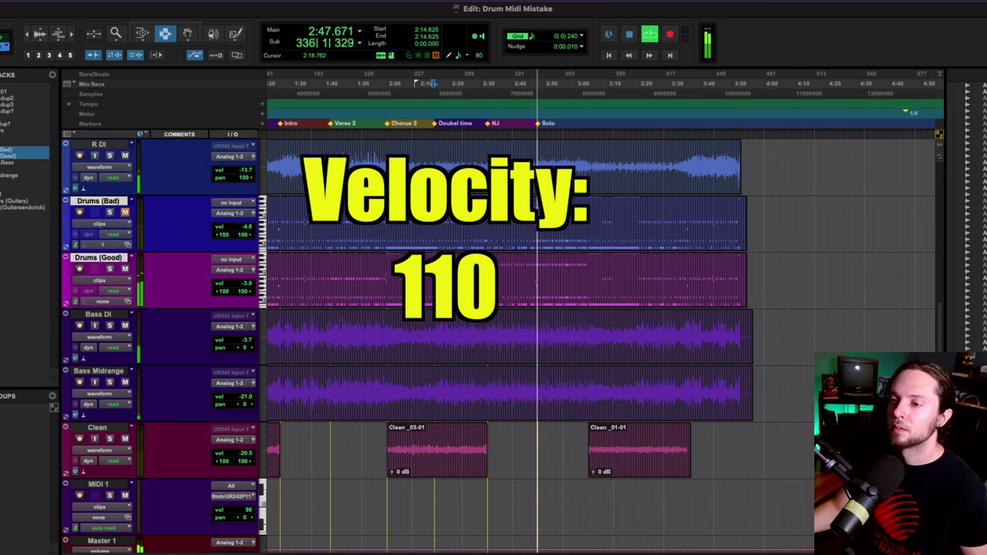
key("space")
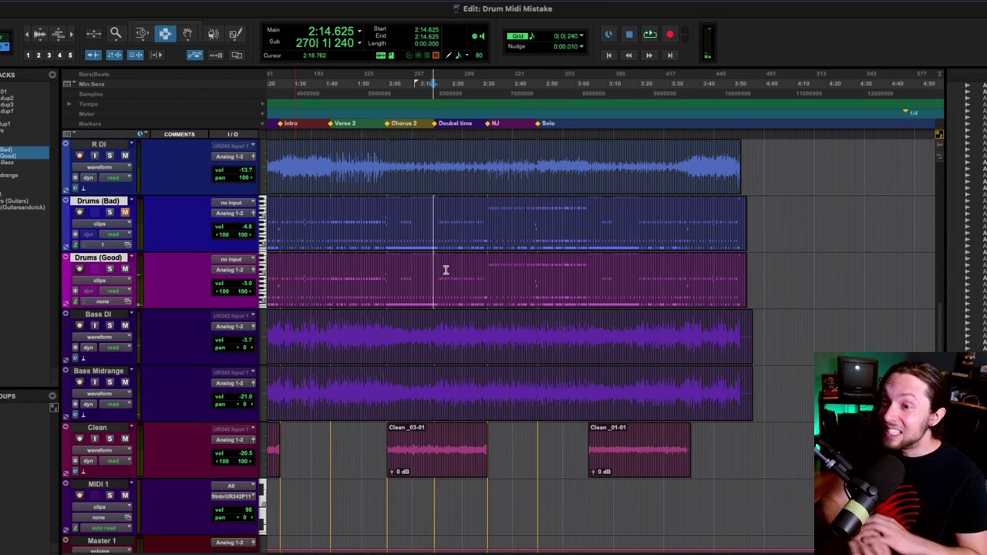